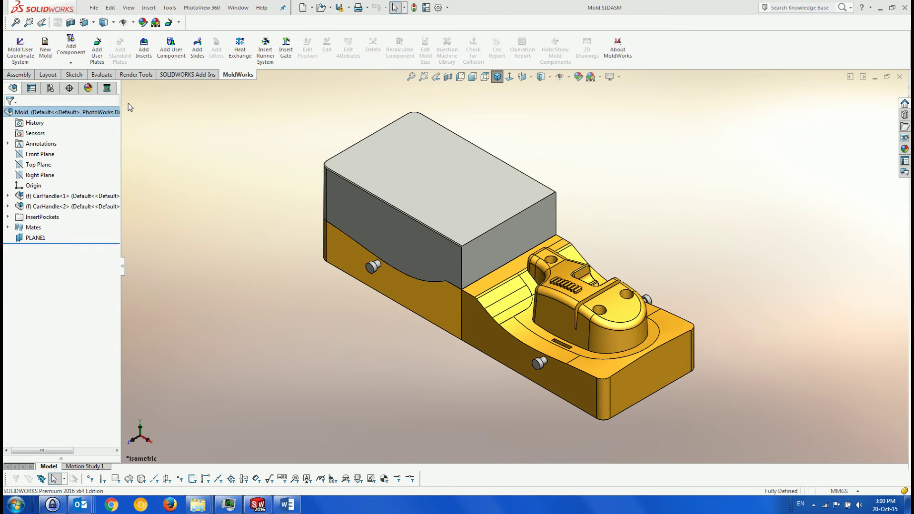
Define the mold coordinate system on PLANE1 with the first origin placement offset set to 105 mm.
click(35, 238)
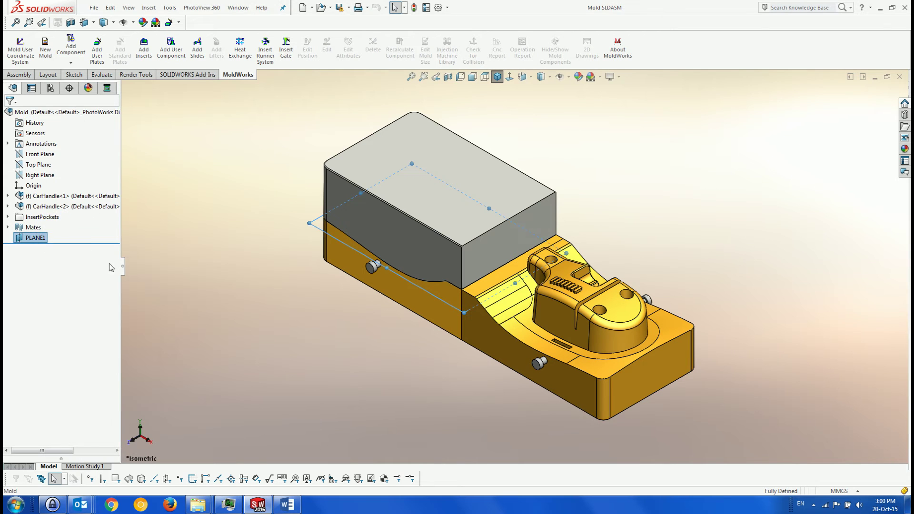
click(20, 48)
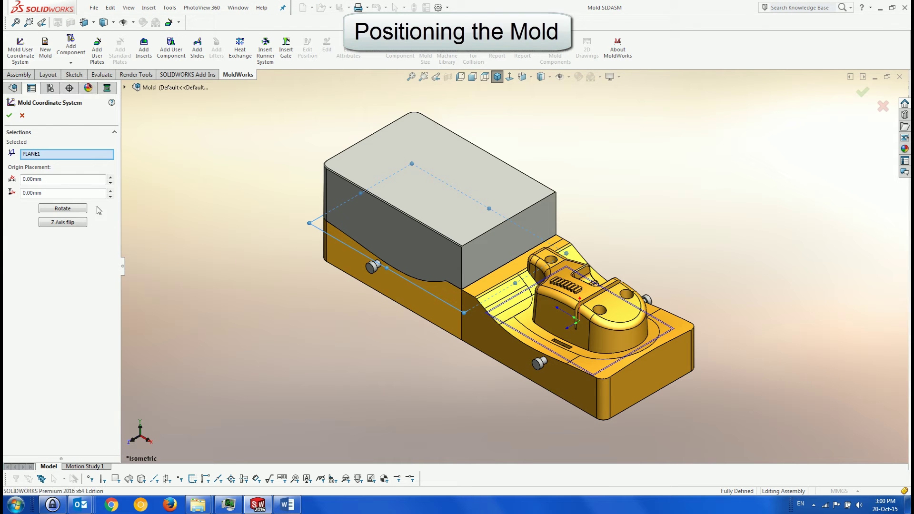
scroll(610, 321, down, 4)
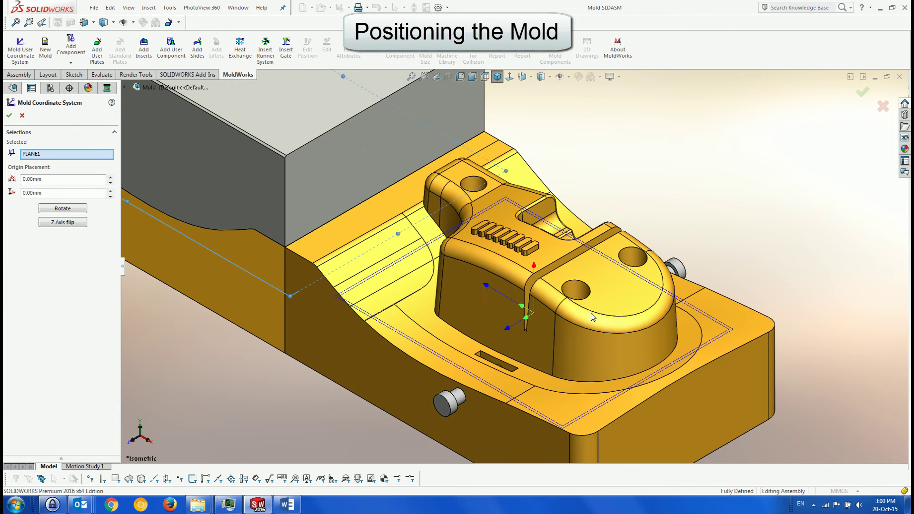
double_click(57, 183)
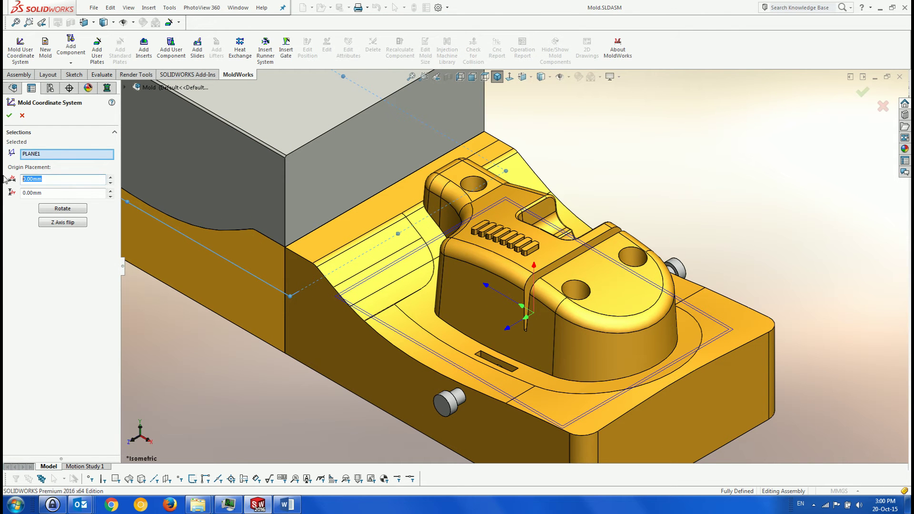
text(105)
key(Tab)
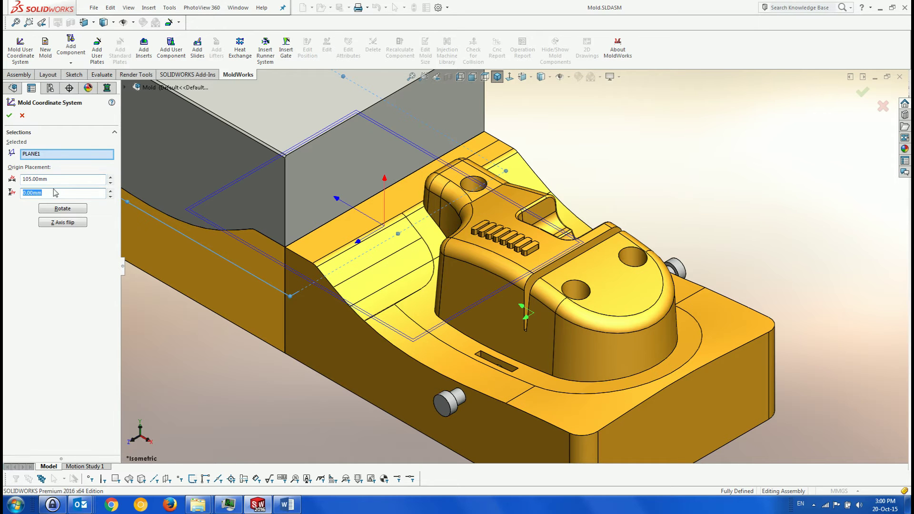
click(9, 115)
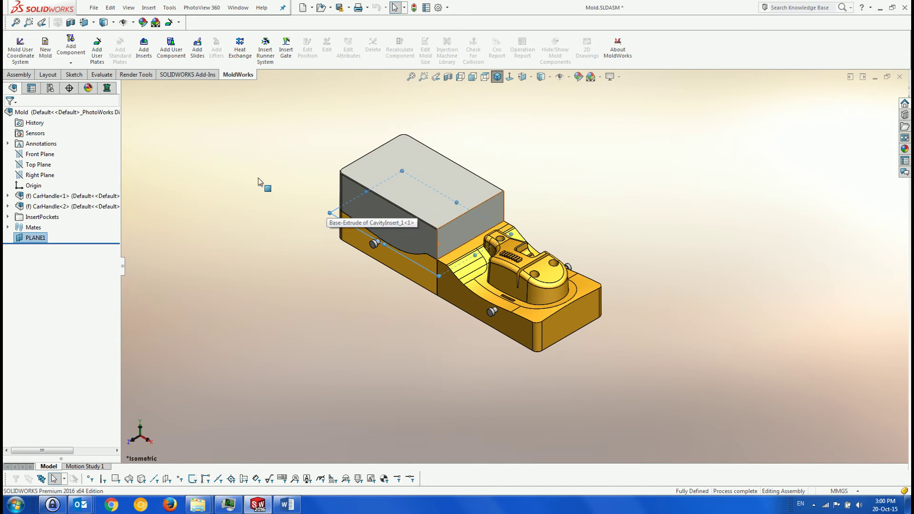
Begin adding inserts from the CarHandle<1> assembly and remove the CarHandle-1 part itself from the insert list.
click(45, 52)
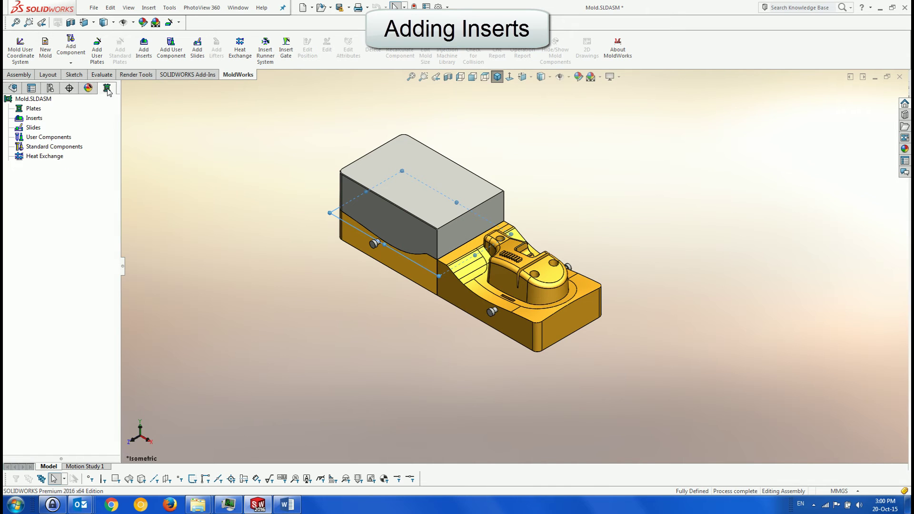
right_click(36, 118)
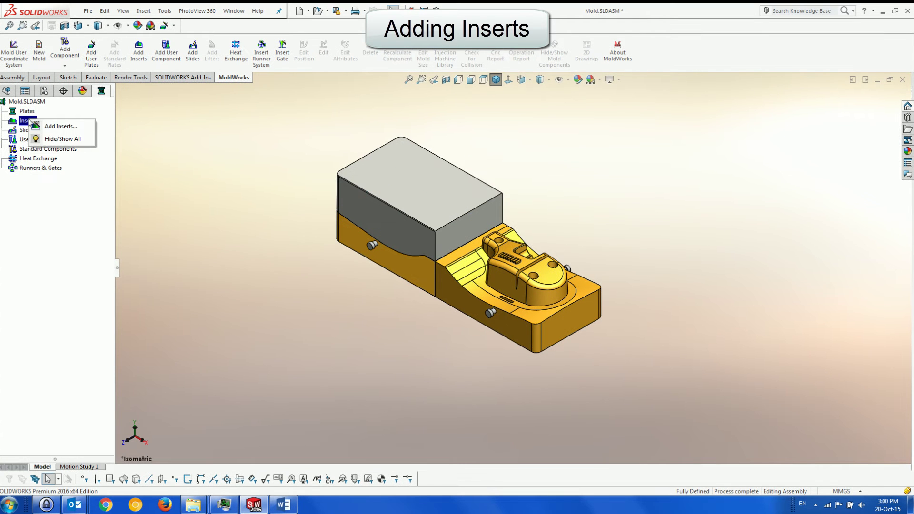
click(48, 128)
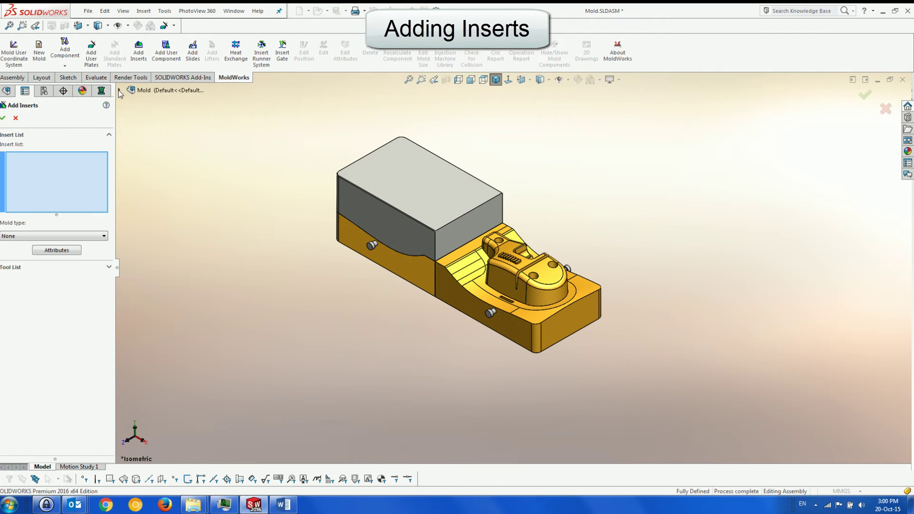
click(164, 174)
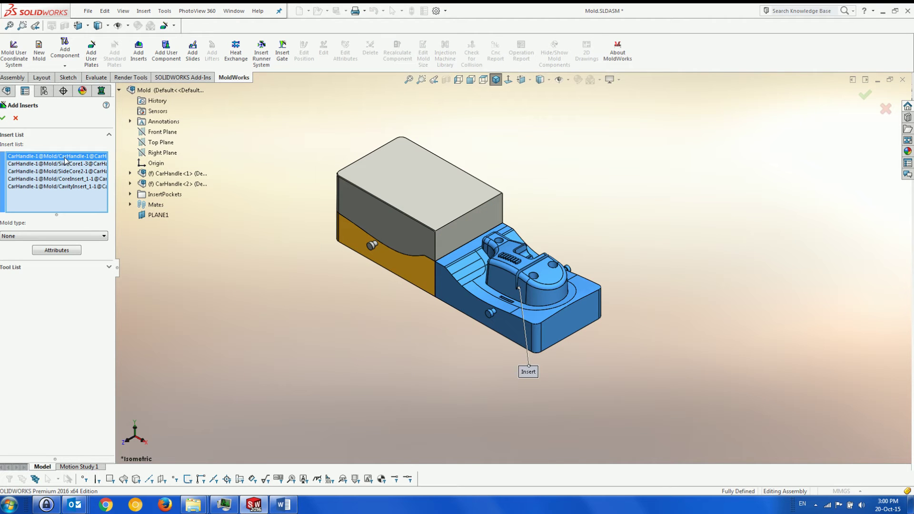
key(Delete)
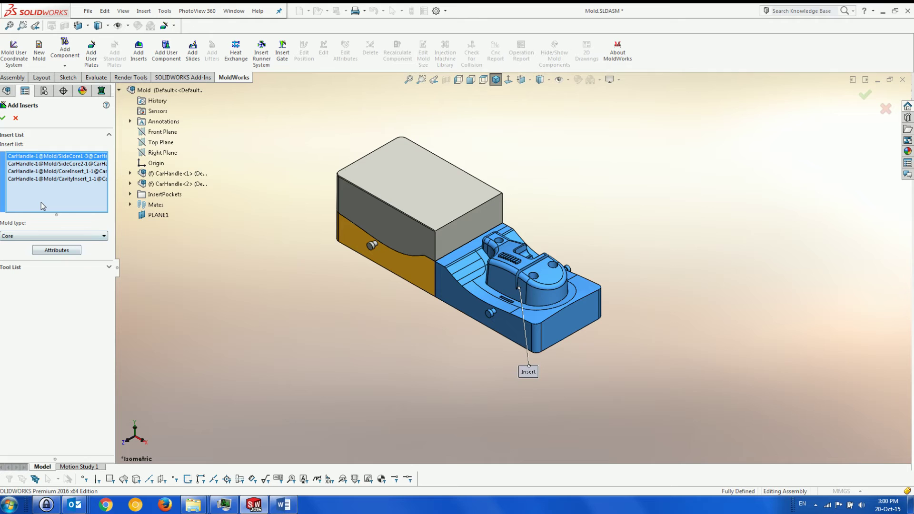
Assign CoreTool_T and CavityTool_T as the solid pocket cutting tools and complete the insert group.
click(35, 268)
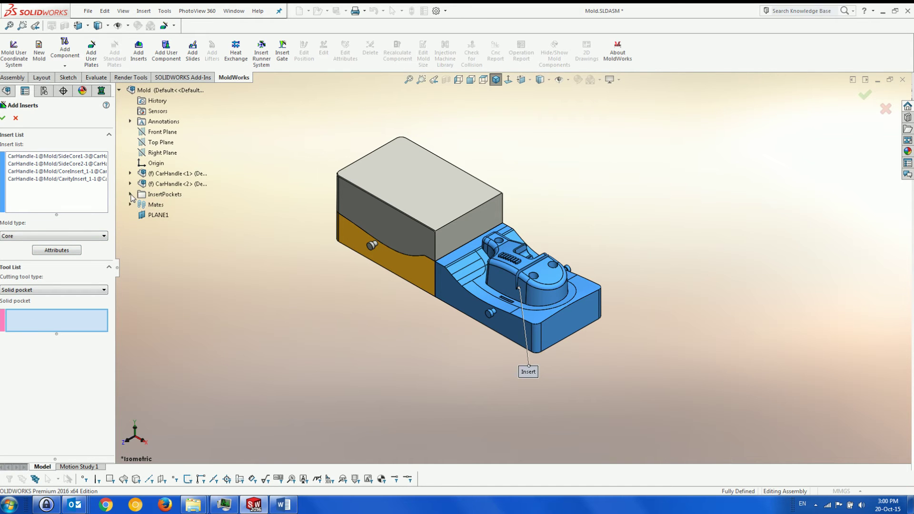
click(130, 194)
click(166, 205)
click(164, 215)
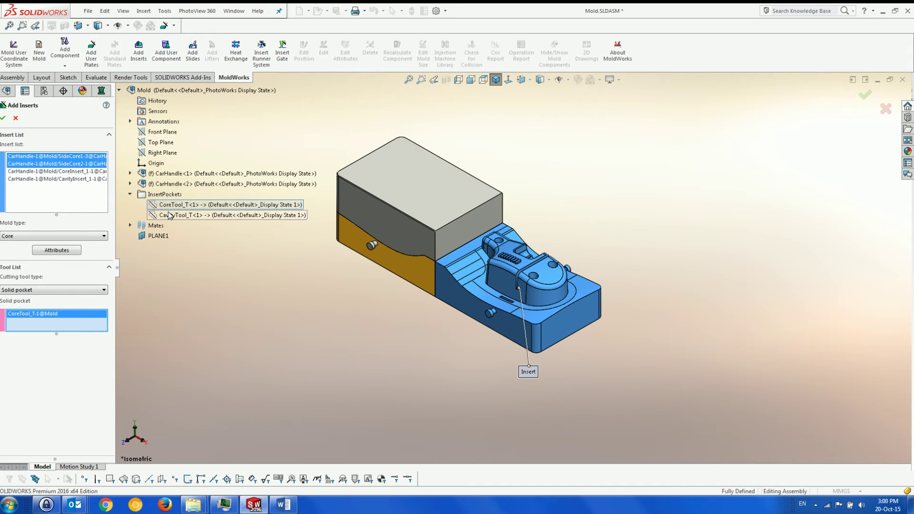
click(3, 118)
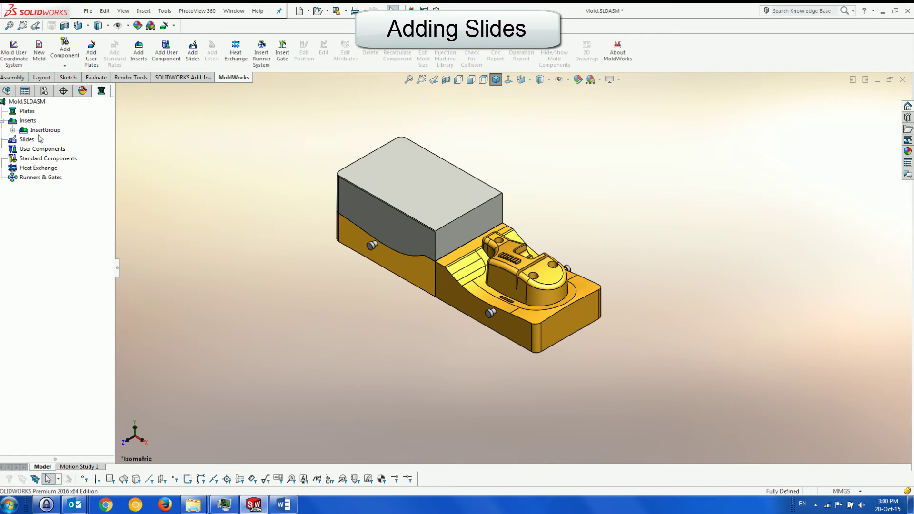
Place a PCS_Gib slide from the PCS catalogue on the front side core face of CarHandle<2>.
right_click(26, 141)
click(46, 149)
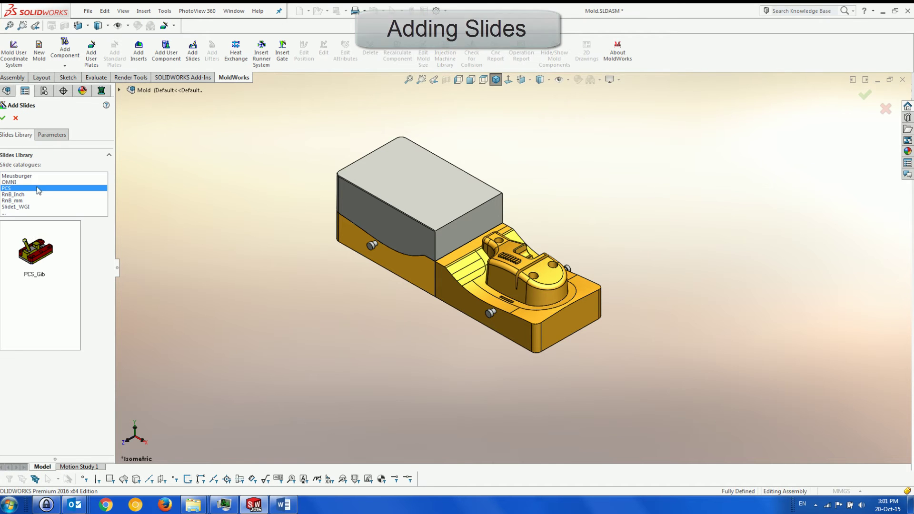
double_click(32, 250)
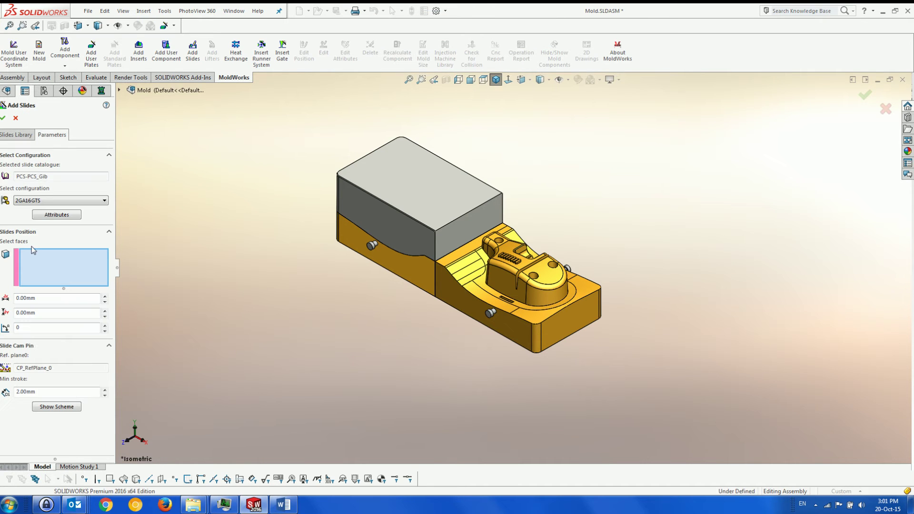
click(373, 255)
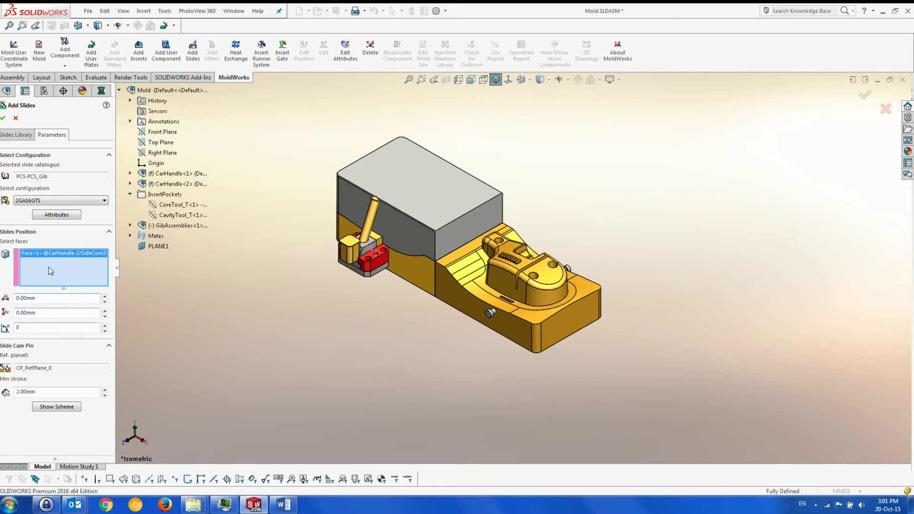
Set the slide configuration to 6GA48GTS and its cam pin minimum stroke to 7 mm.
click(63, 200)
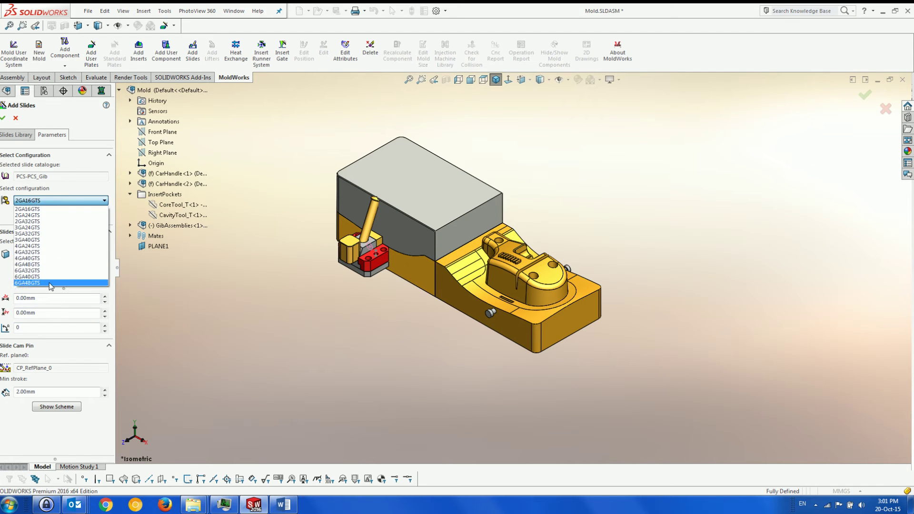
click(52, 282)
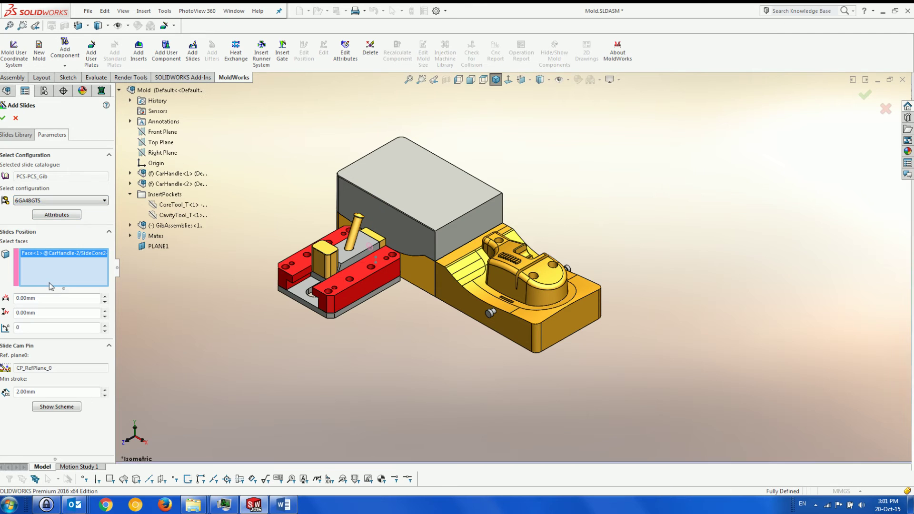
drag(44, 391, 12, 389)
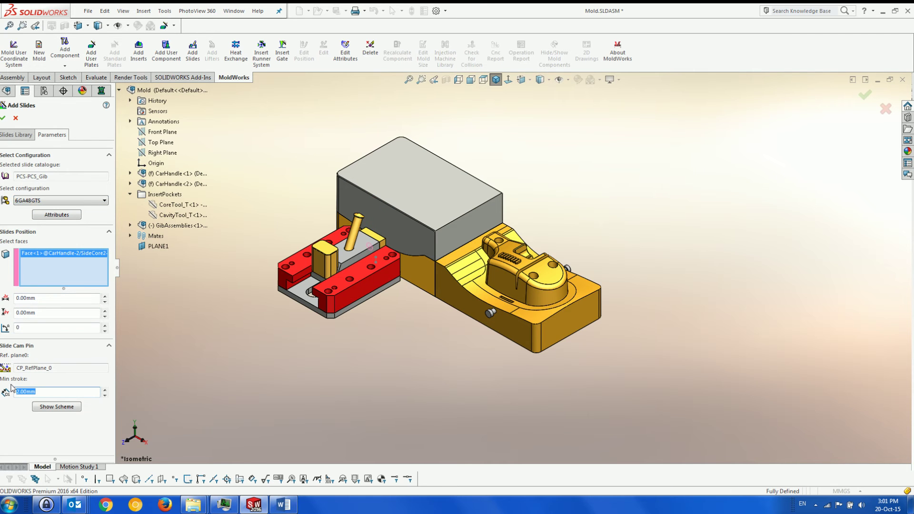
text(7)
key(Tab)
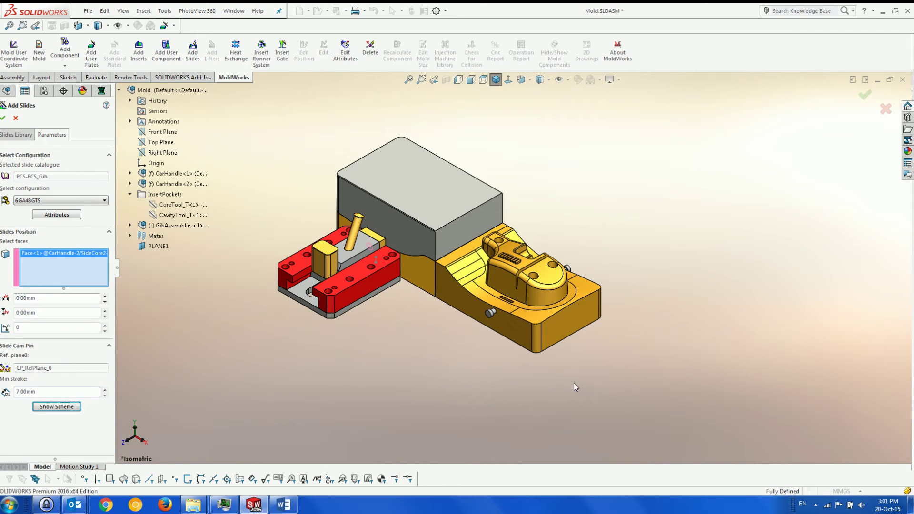
Place the same slide on the three remaining side core end faces of both inserts and complete the slides.
click(487, 317)
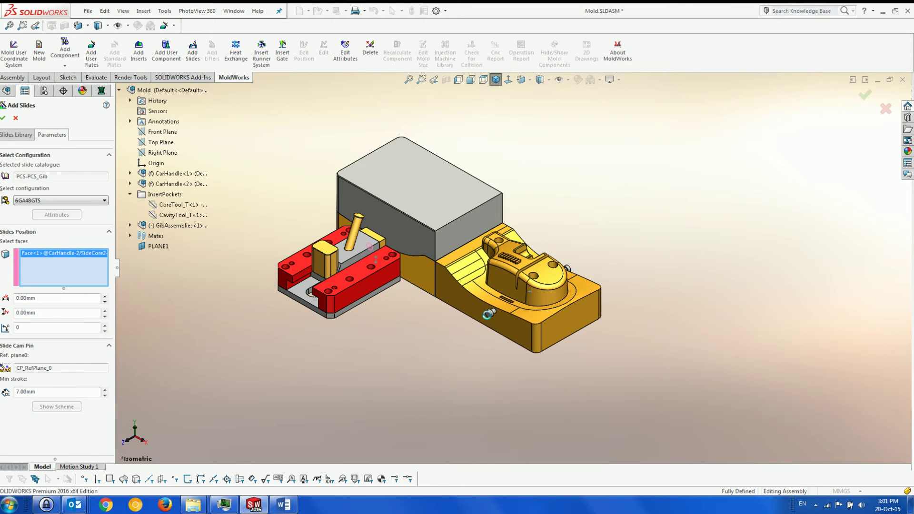
middle_drag(488, 318, 316, 337)
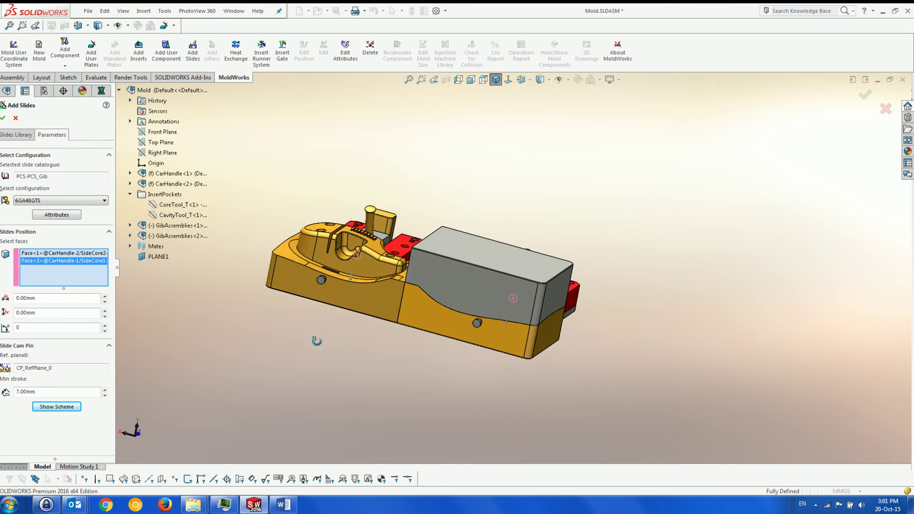
click(322, 282)
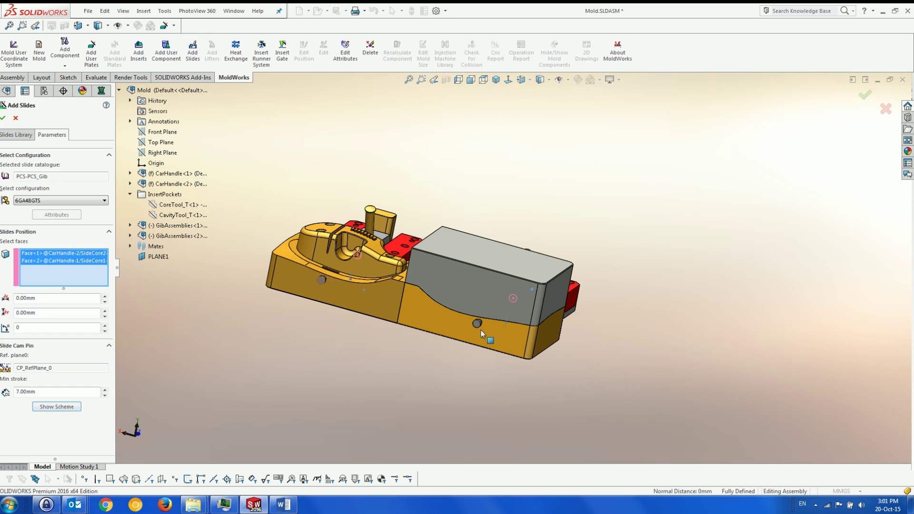
click(477, 324)
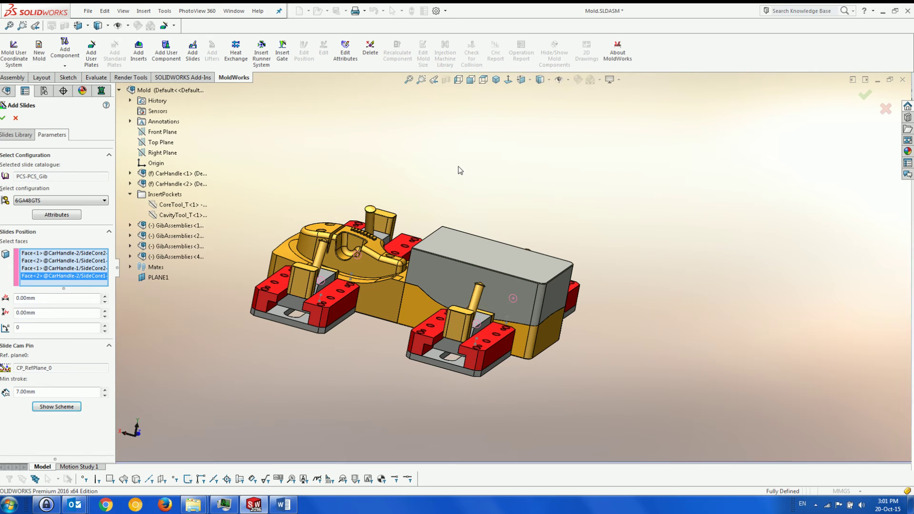
click(495, 80)
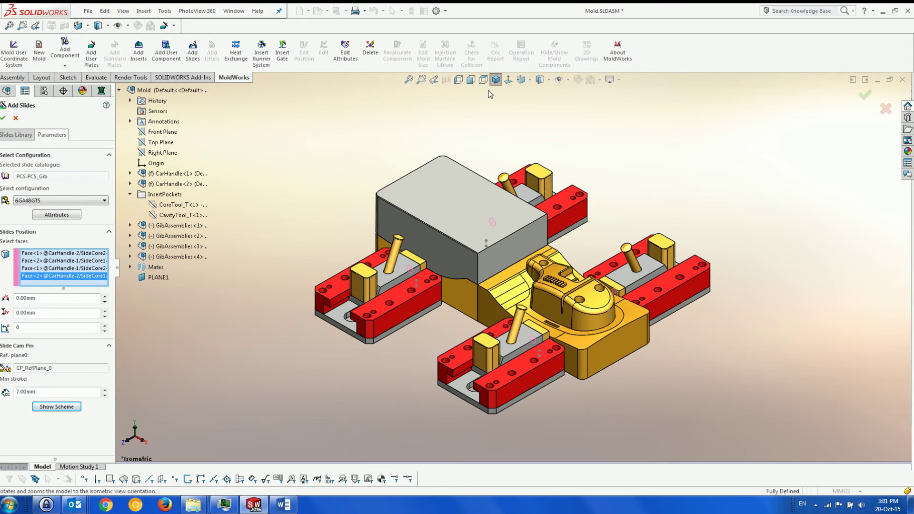
click(3, 117)
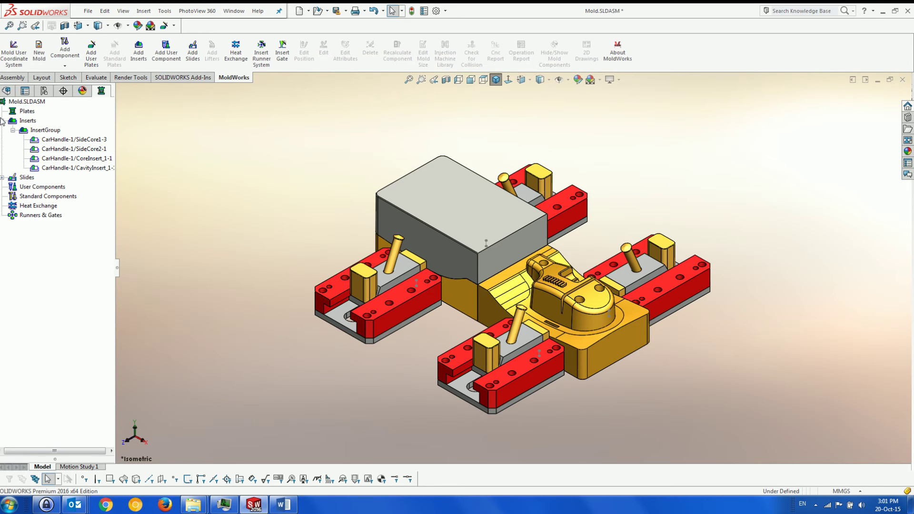
Start a new mold base with the preview based on the TRAINING catalogue.
right_click(28, 103)
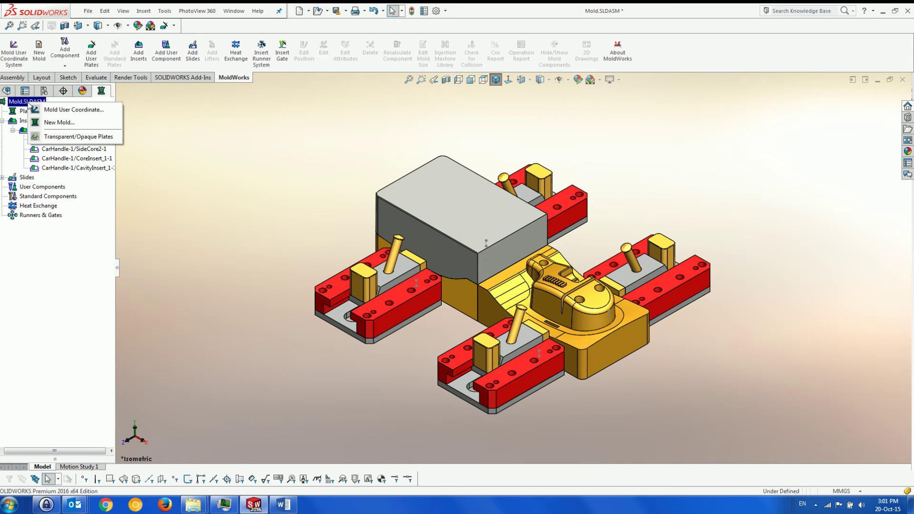
click(46, 123)
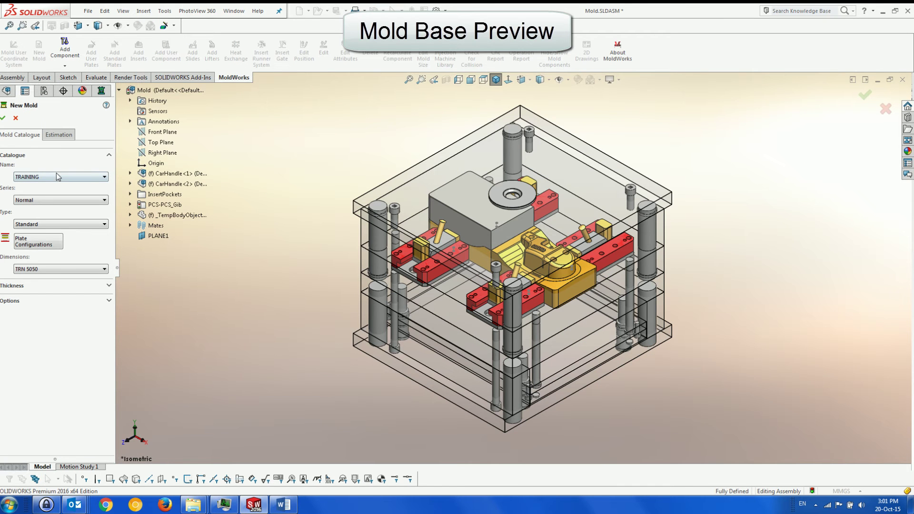
click(57, 175)
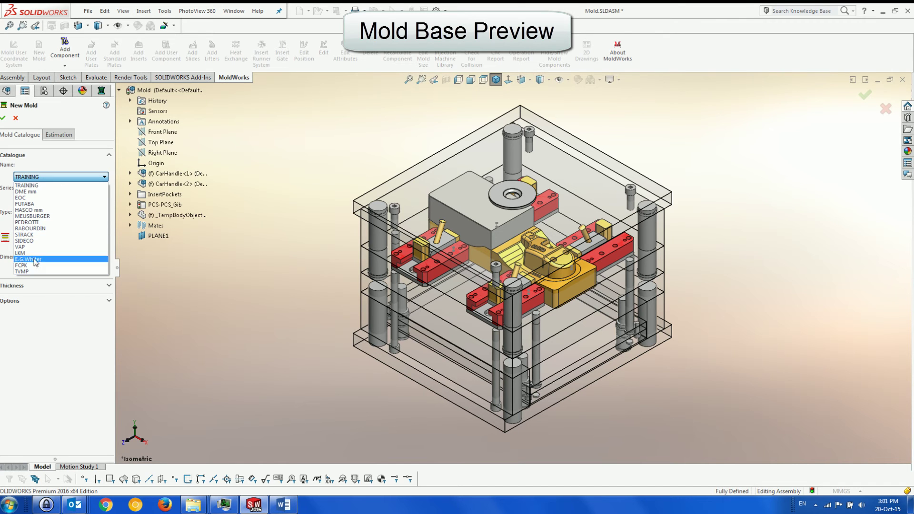
click(44, 177)
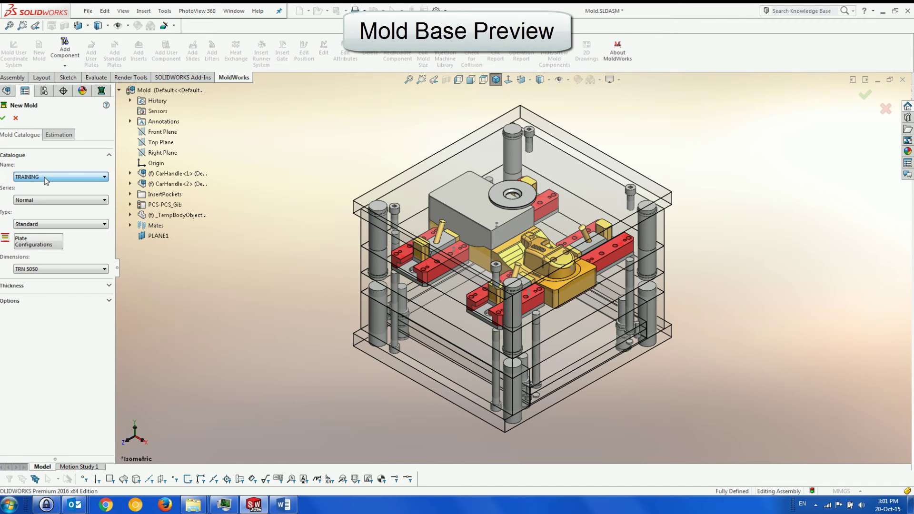
Preview the mold base as Non-Standard and Plates Only, and return its type to Standard.
click(52, 224)
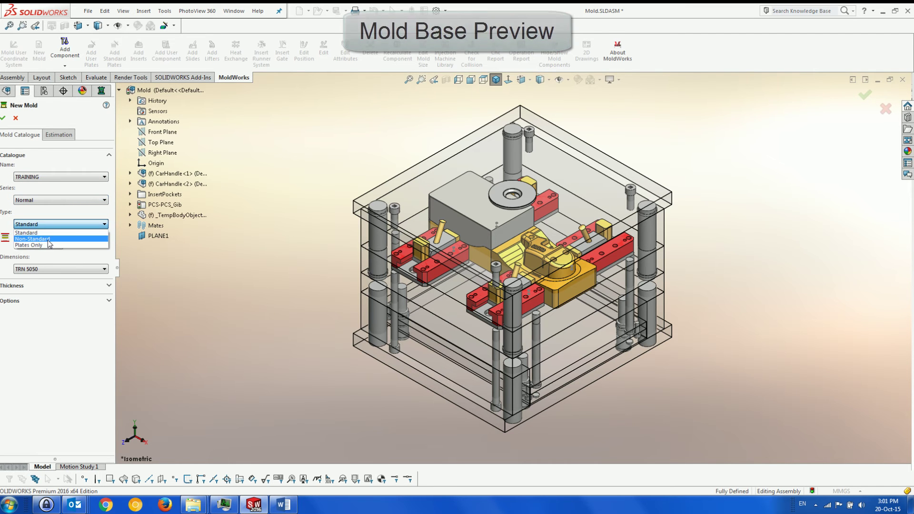
click(51, 238)
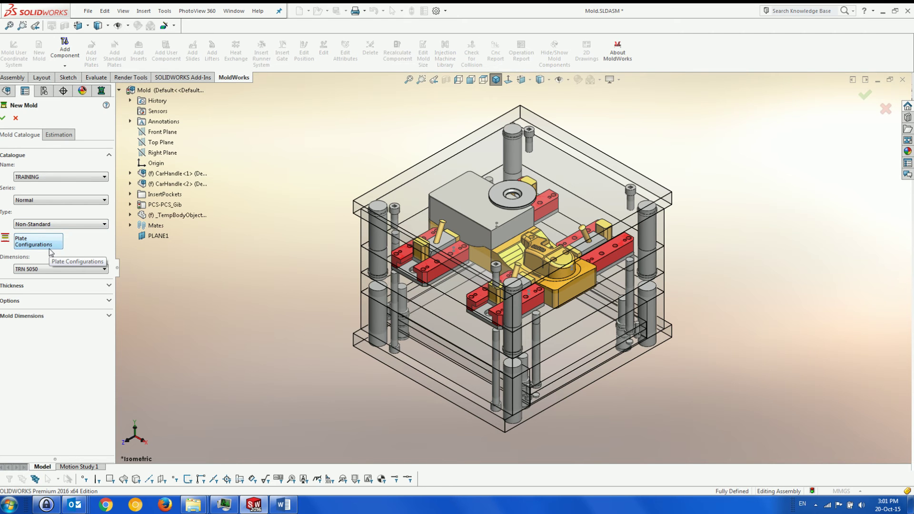
click(59, 224)
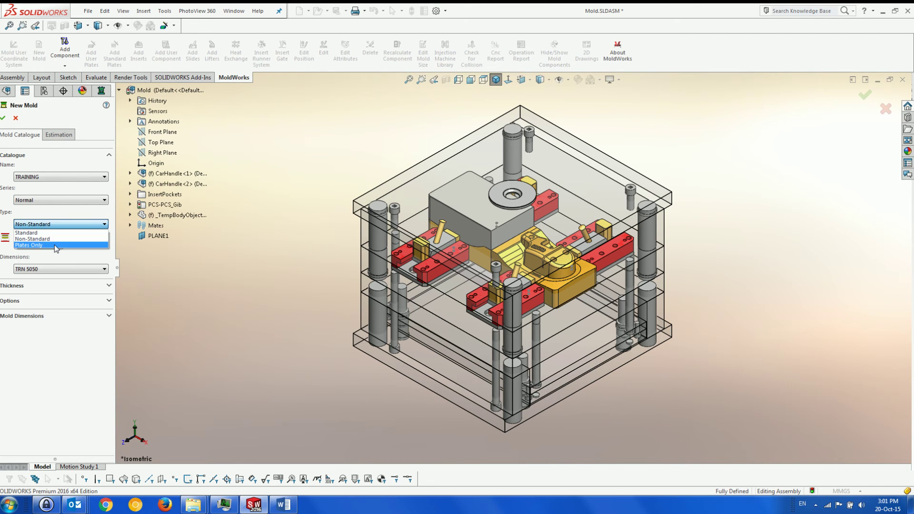
click(55, 245)
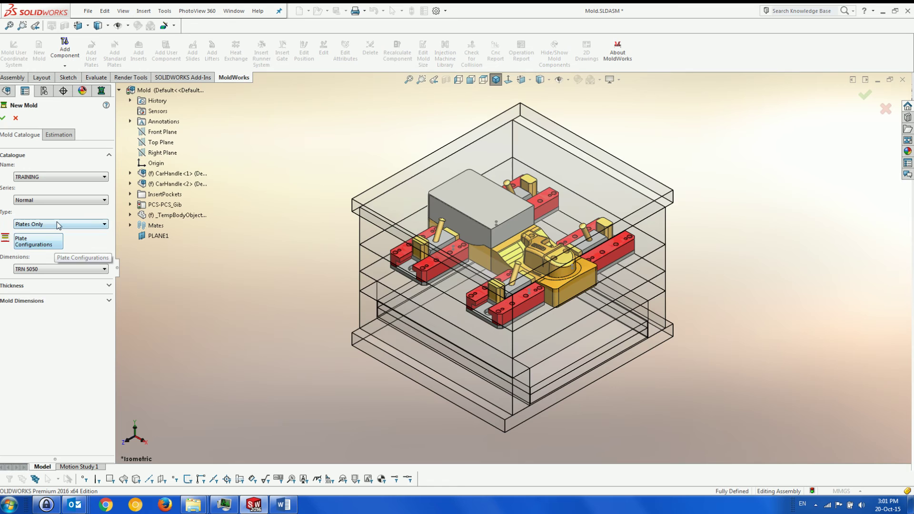
click(59, 224)
click(38, 231)
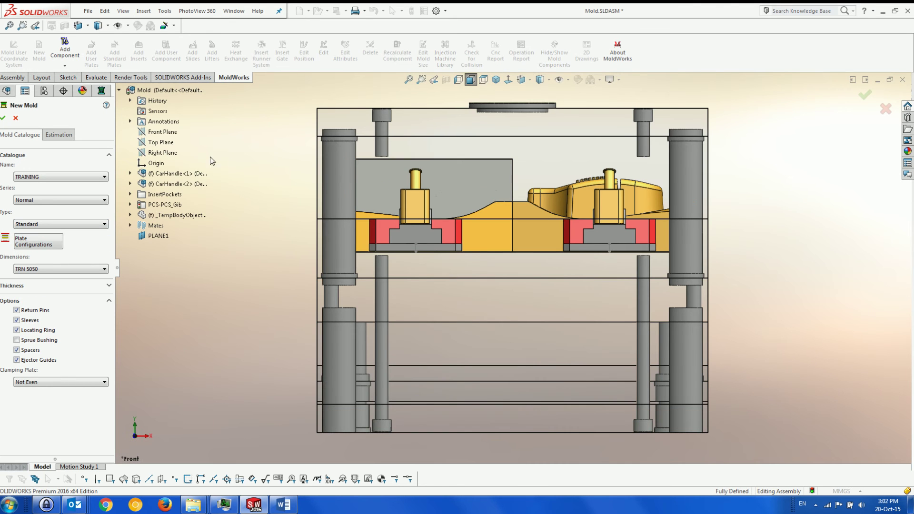
Check the mold base against the R&B SIZE 1 injection machine and generate the Standard TRN 5050 mold base.
click(60, 136)
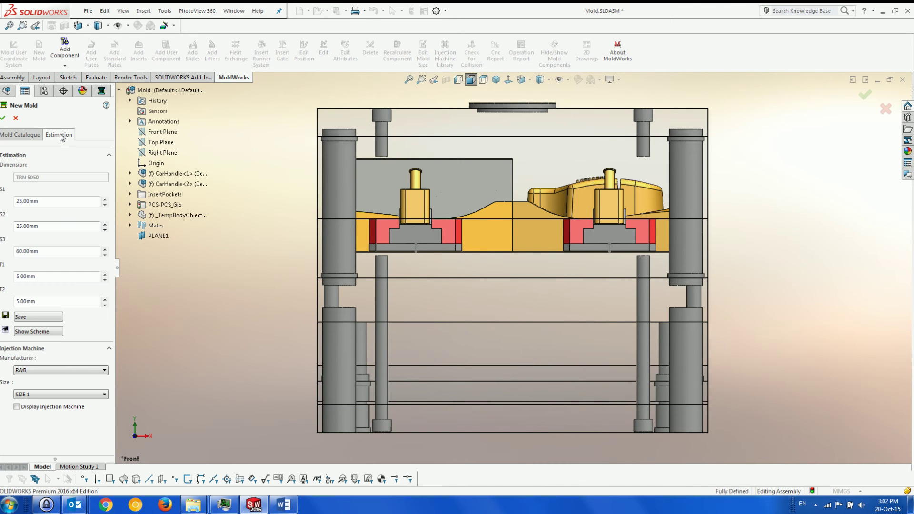
click(17, 407)
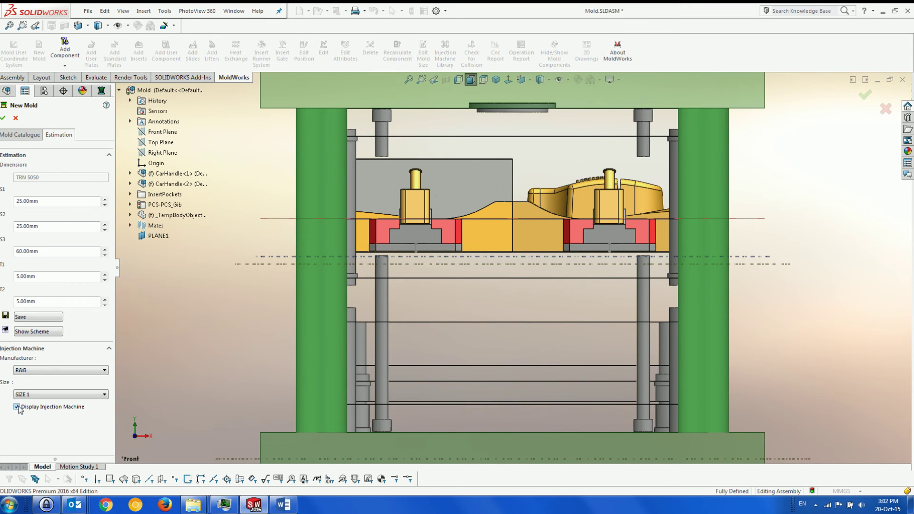
click(17, 407)
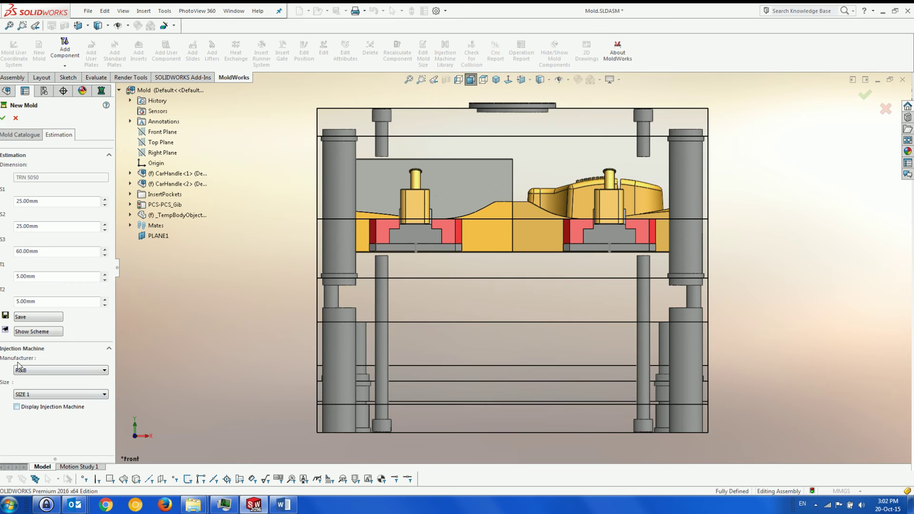
click(3, 118)
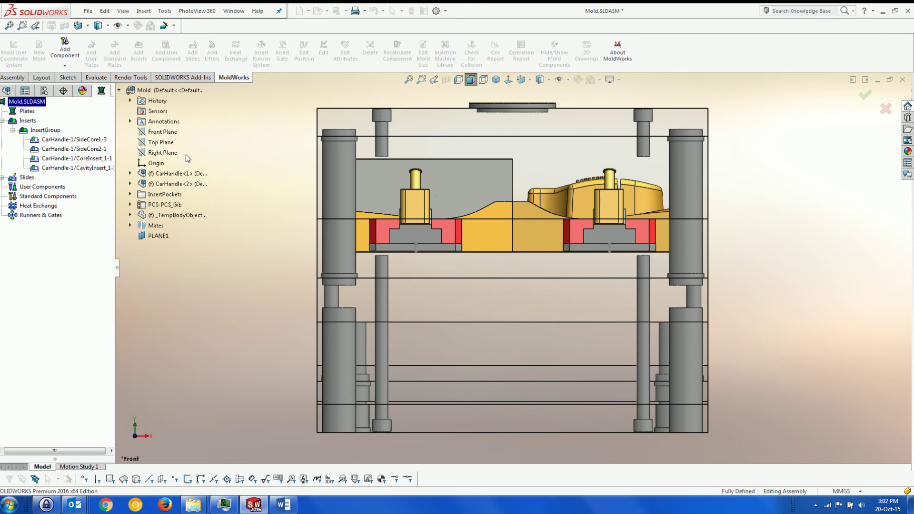